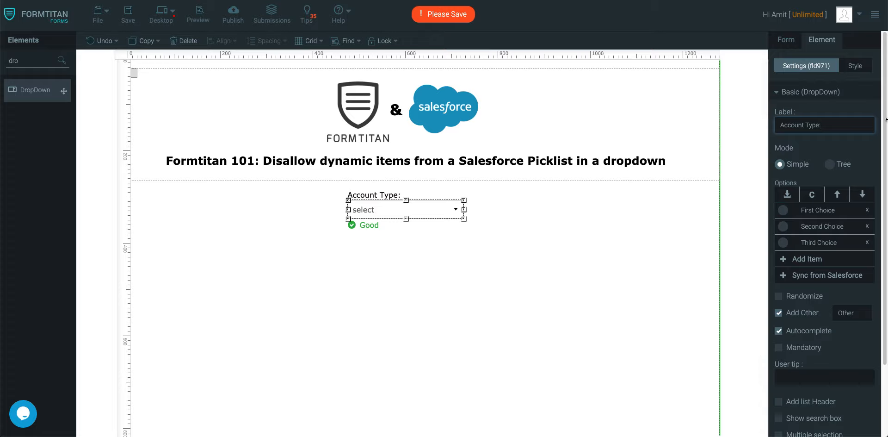
Step: Remove the First, Second and Third Choice options from the Account Type dropdown and turn off Add Other
left_click(867, 211)
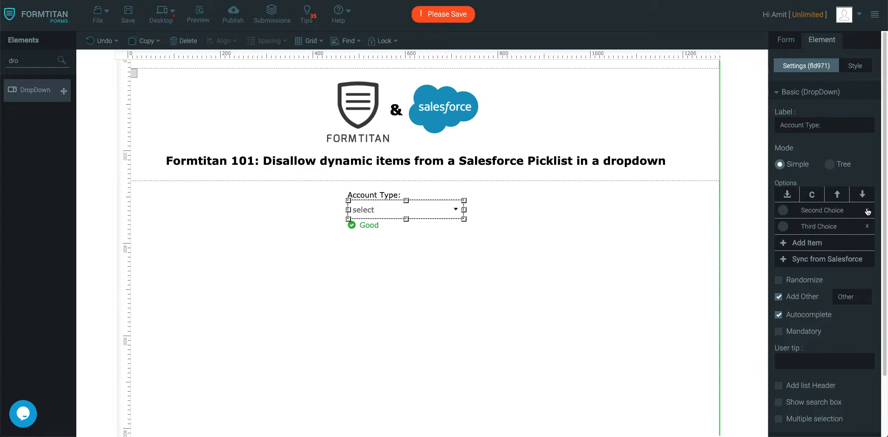
left_click(868, 211)
left_click(868, 210)
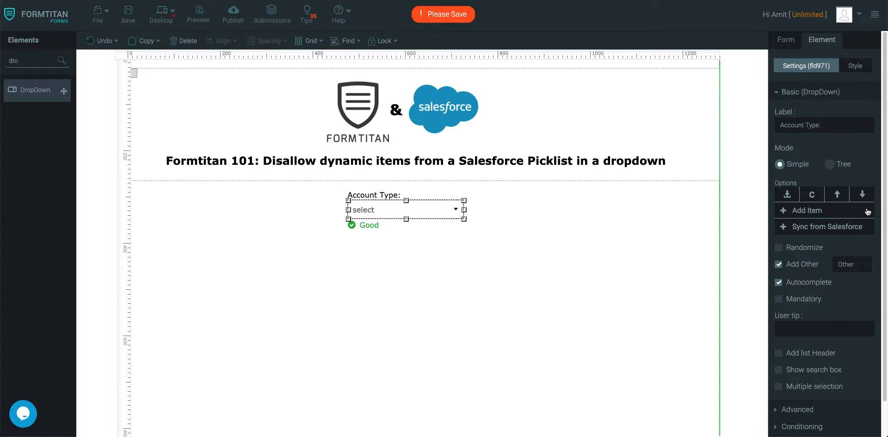
left_click(778, 264)
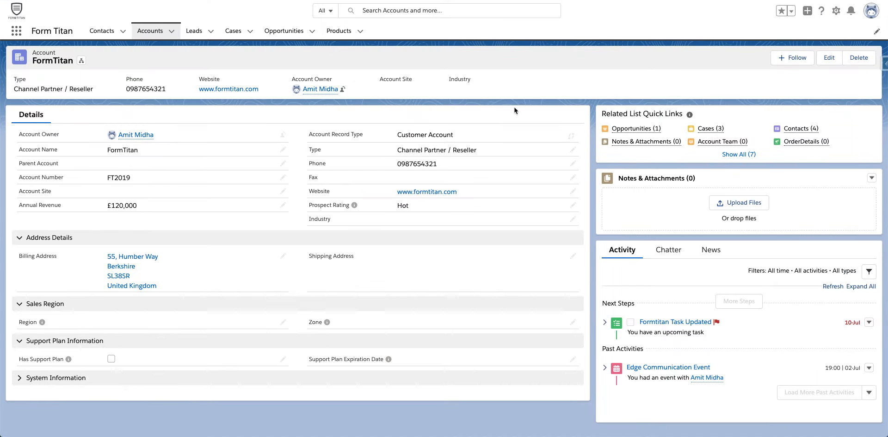
Step: Switch to the Salesforce account record and examine the values available in its Type picklist
double_click(464, 148)
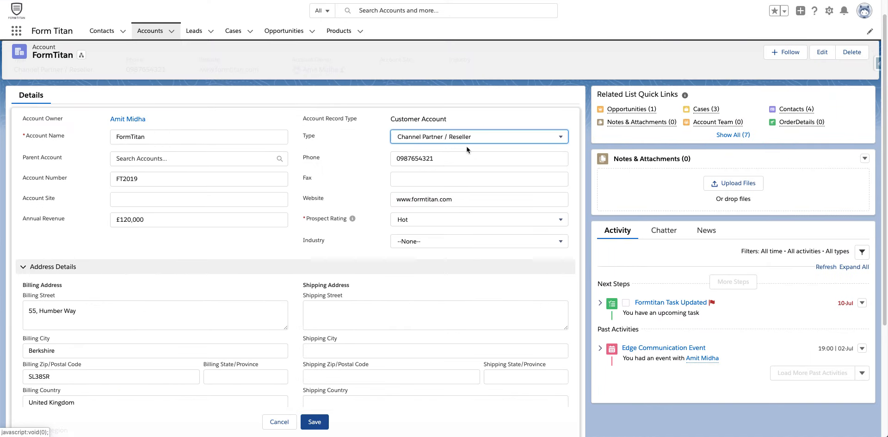
left_click(480, 137)
scroll(465, 175, "down", 1)
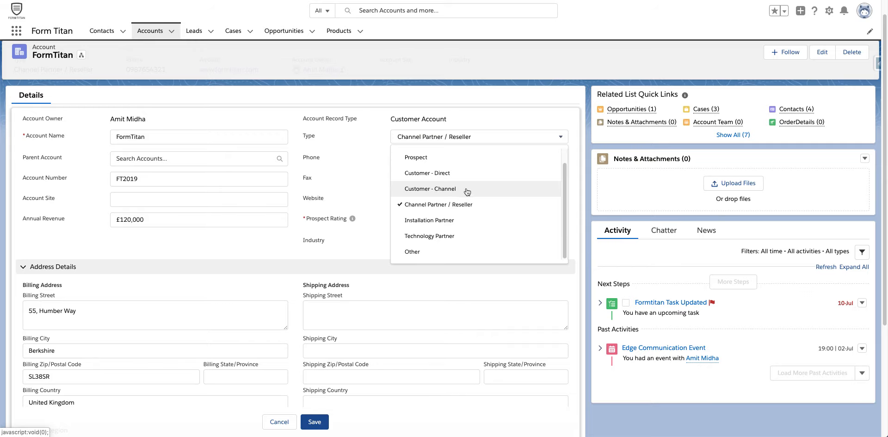
scroll(465, 208, "up", 1)
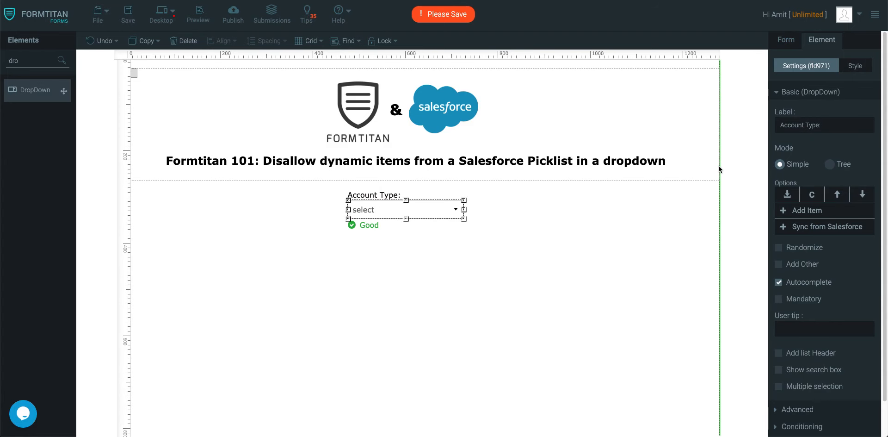
Step: Switch back to FormTitan and add the options Prospect, Technology Partner and Installation partner to the Account Type dropdown
left_click(807, 211)
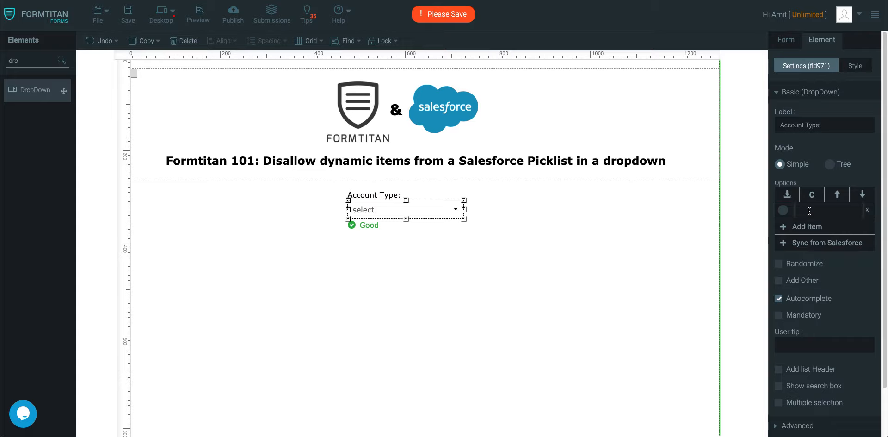
type("Prospect")
left_click(830, 229)
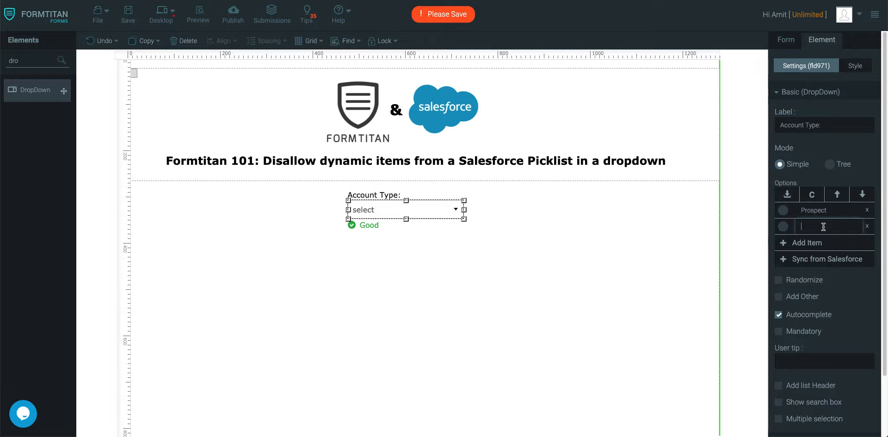
type("Technology Partner")
left_click(823, 243)
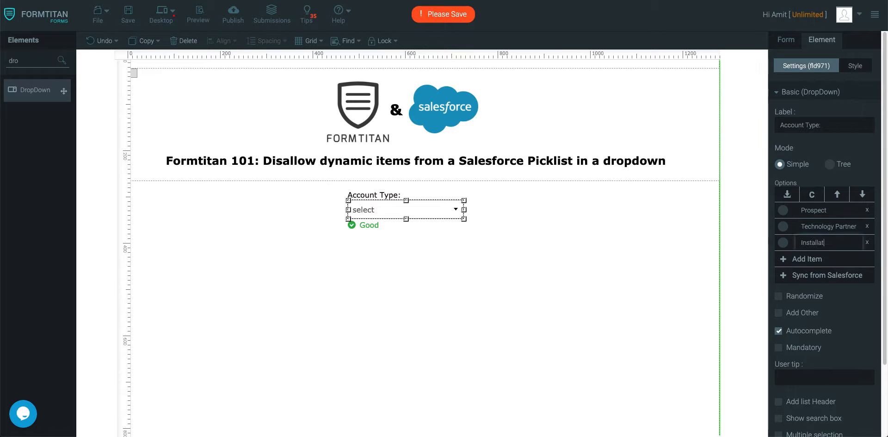
type("Installation")
key("BackSpace")
left_click(618, 270)
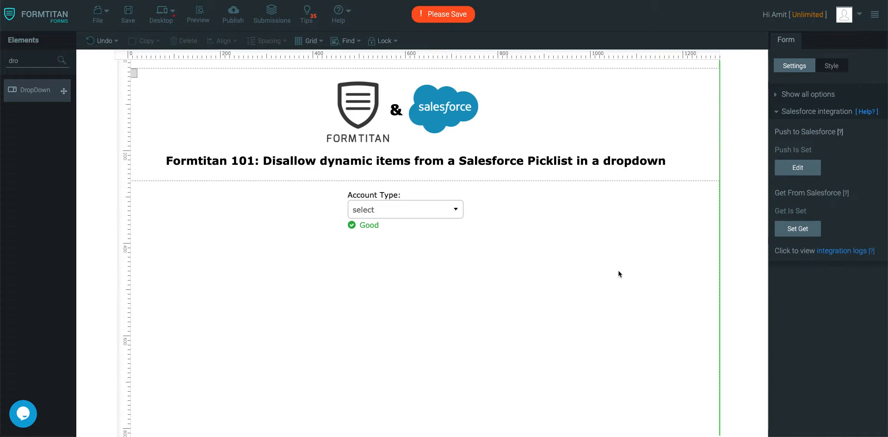
Step: Review the label and value pairs in the Account Type dropdown's advanced values configuration
left_click(418, 202)
scroll(830, 290, "down", 2)
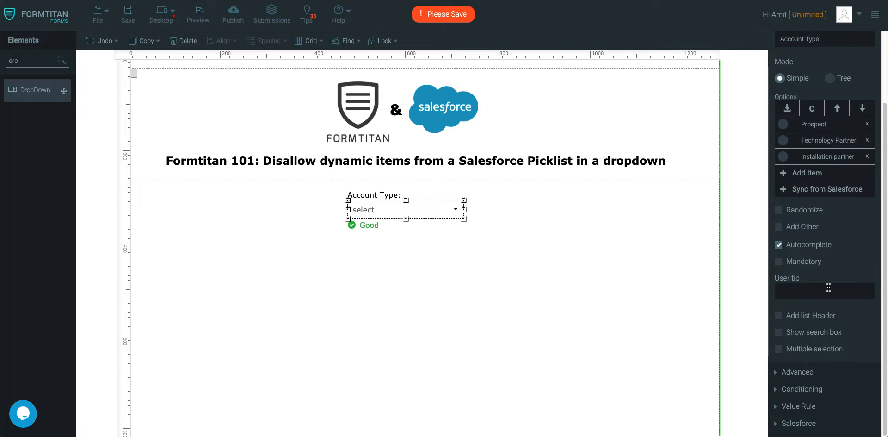
left_click(797, 372)
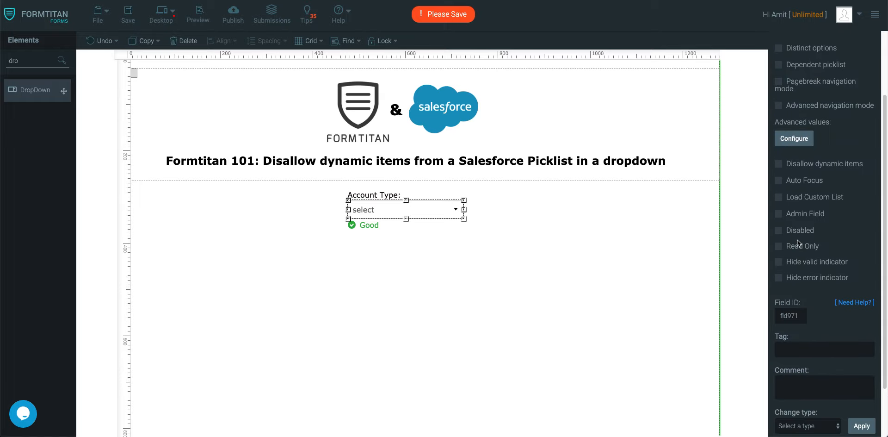
left_click(794, 139)
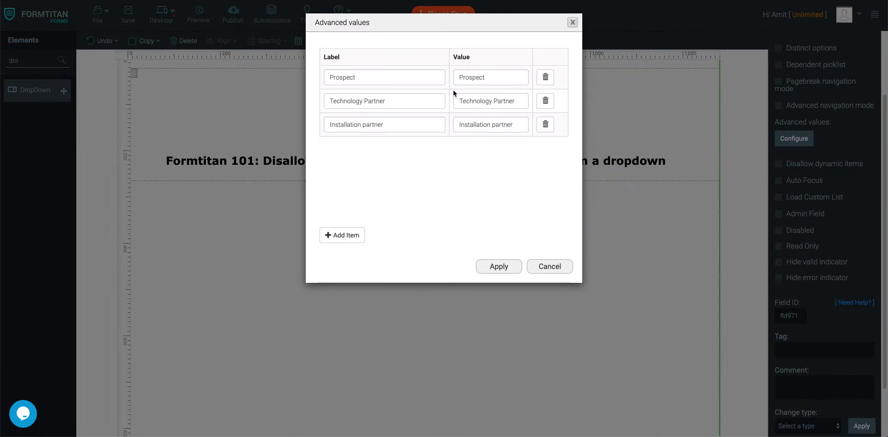
left_click(396, 81)
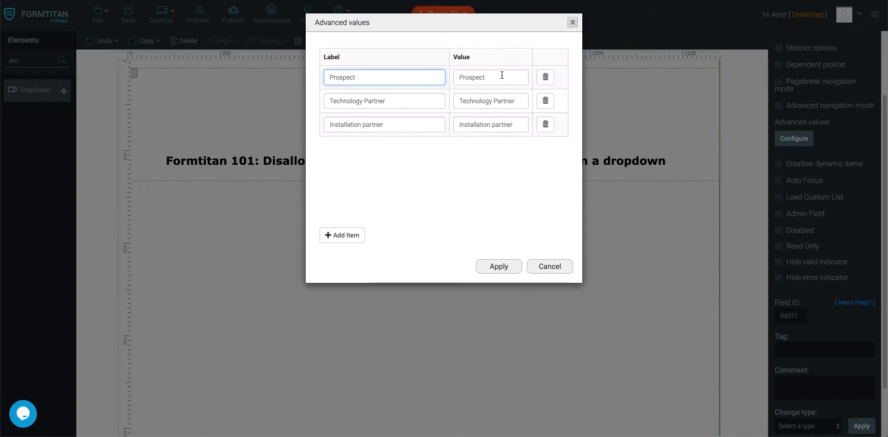
key("Tab")
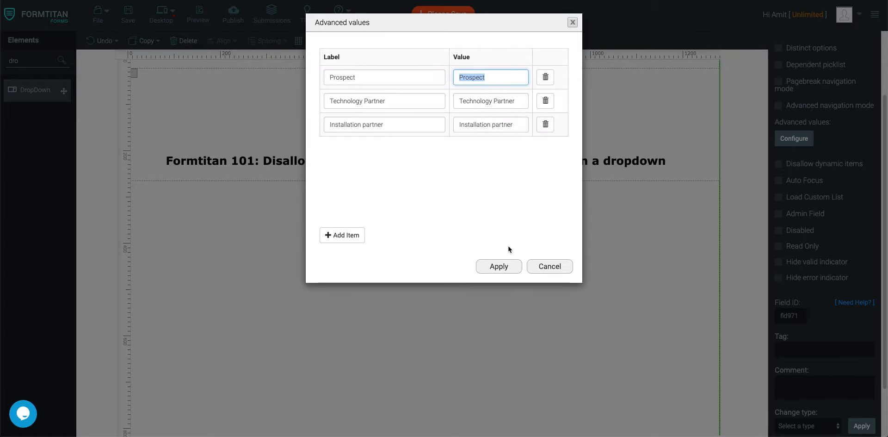
left_click(511, 265)
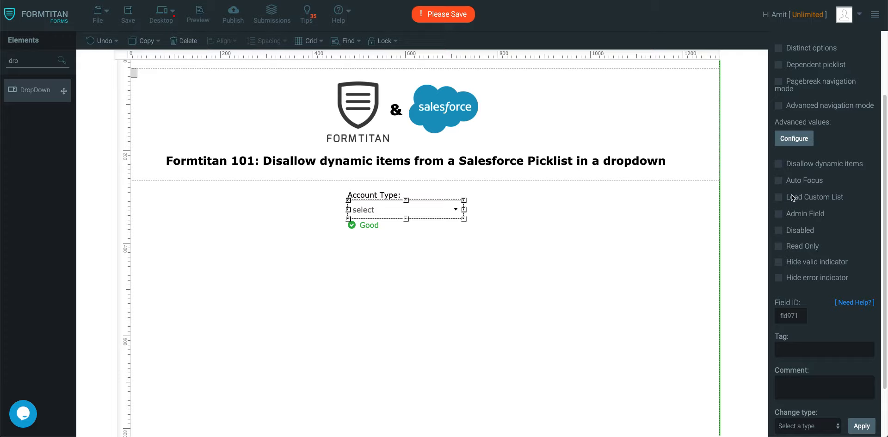
Step: Enable Disallow dynamic items for the Account Type dropdown and save the form
left_click(779, 164)
left_click(129, 15)
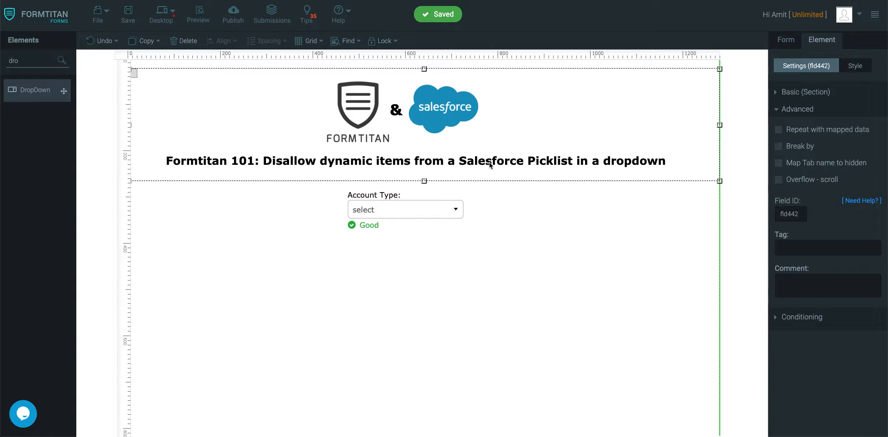
key("BackSpace")
key("BackSpace")
key("BackSpace")
type("account")
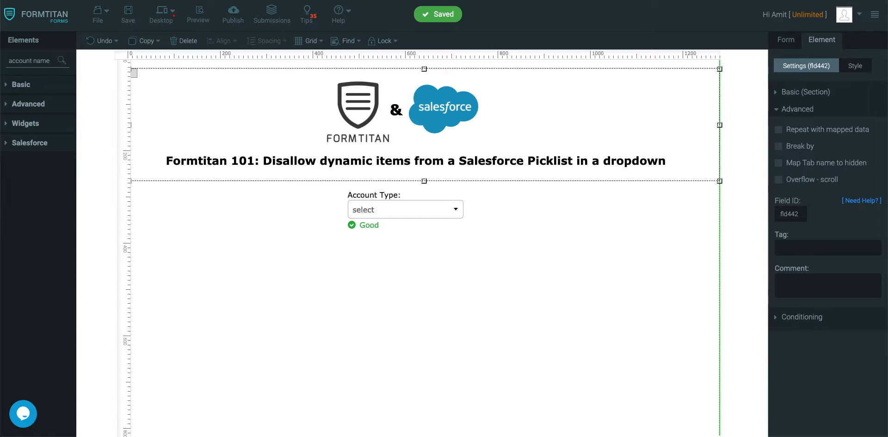
type(" nam")
key("BackSpace")
key("BackSpace")
key("BackSpace")
key("BackSpace")
key("BackSpace")
key("BackSpace")
key("BackSpace")
key("BackSpace")
key("BackSpace")
key("BackSpace")
key("BackSpace")
Step: Find the Textbox element, place one below the Account Type dropdown and label it Account Name
type("text")
left_click_drag(46, 117, 392, 257)
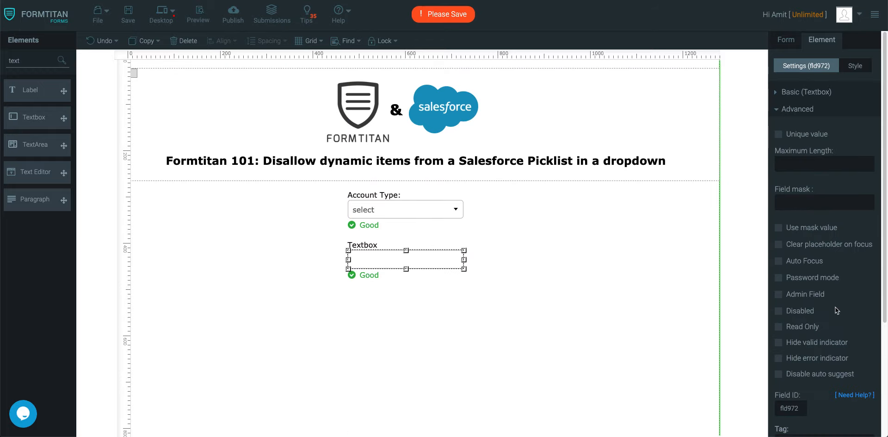
left_click(815, 89)
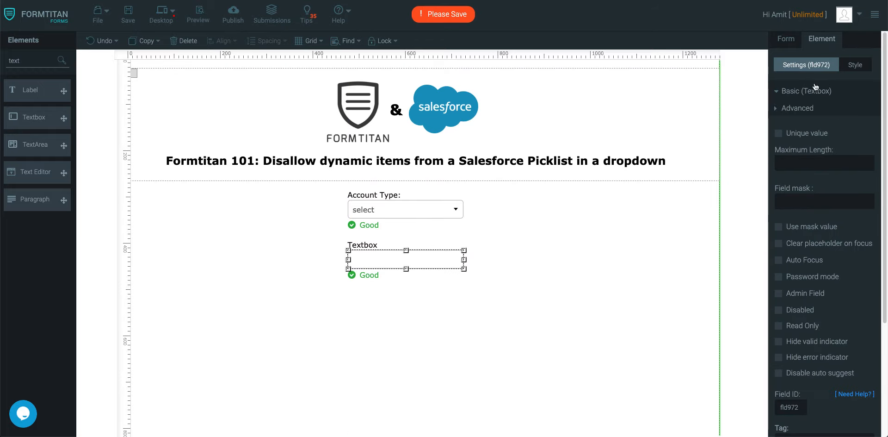
double_click(792, 125)
type("Accou")
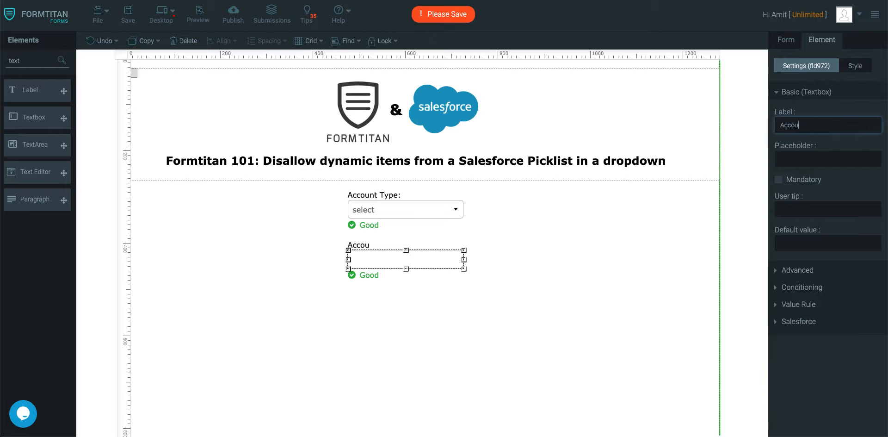
type("nt Name")
left_click(499, 238)
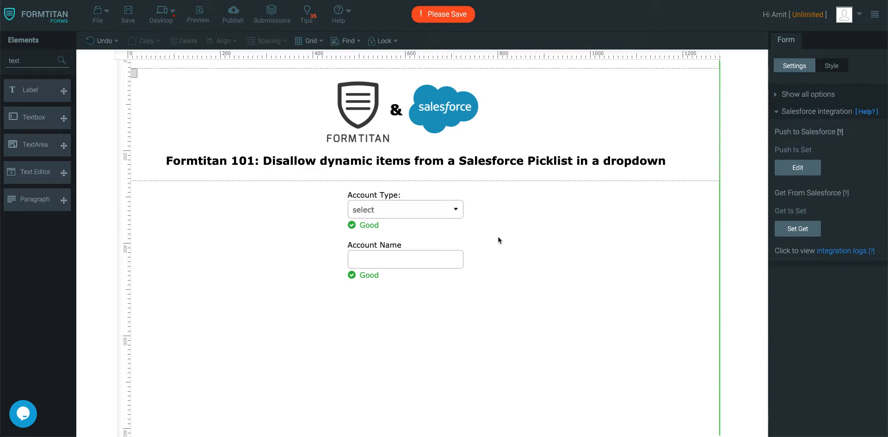
Step: Delete the existing Account object from the form's Get From Salesforce integration
left_click(800, 95)
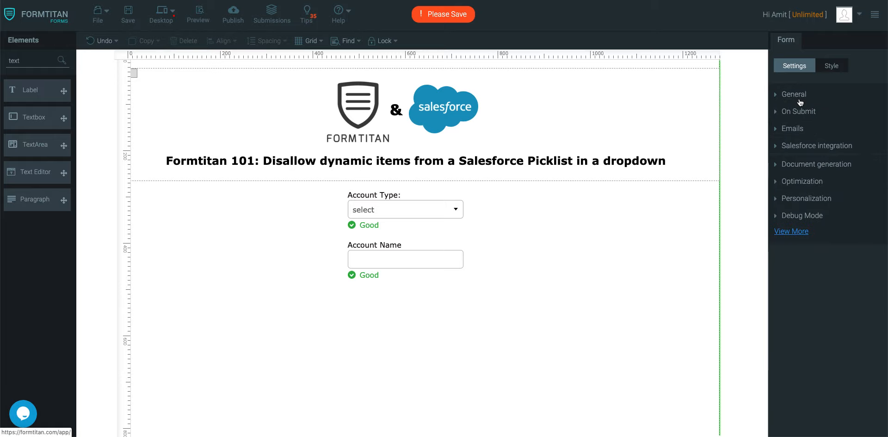
left_click(816, 146)
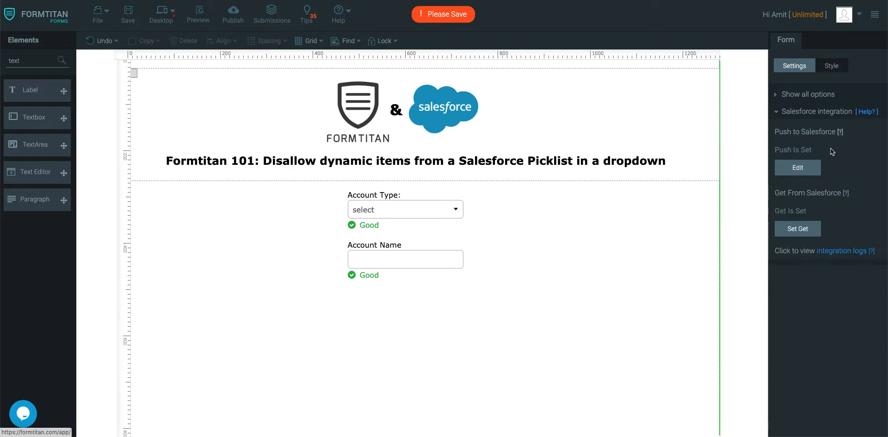
left_click(806, 229)
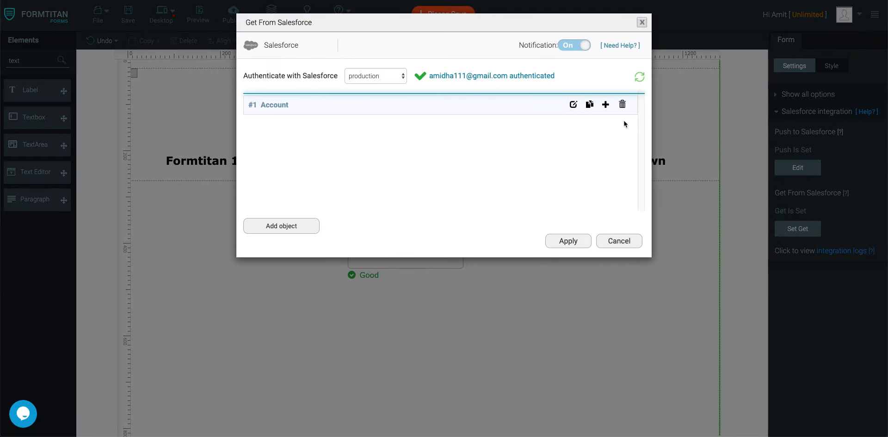
left_click(622, 104)
Step: Add a new Salesforce object mapping to the Get integration and choose Account as its object
left_click(294, 130)
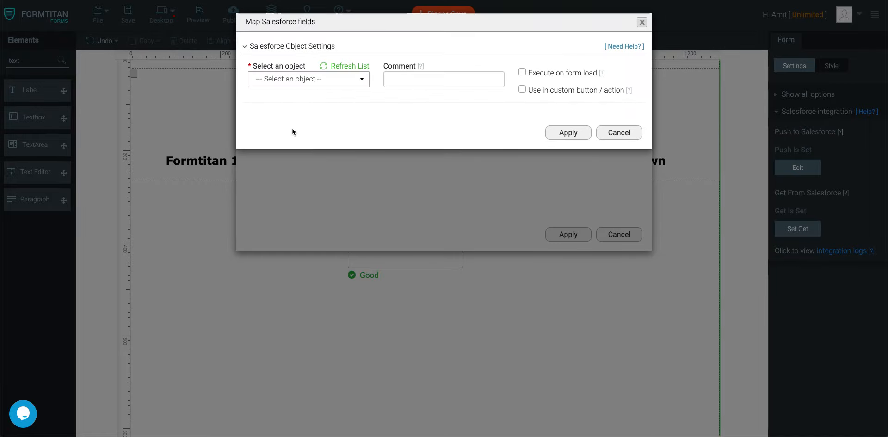
left_click(344, 79)
left_click(298, 121)
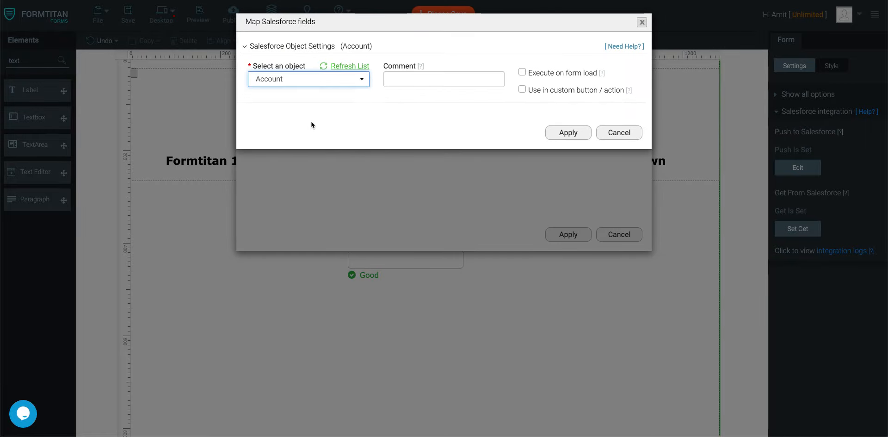
Step: Apply a condition to the Account object where the Salesforce Account Name equals the form's Account Name field
left_click(293, 176)
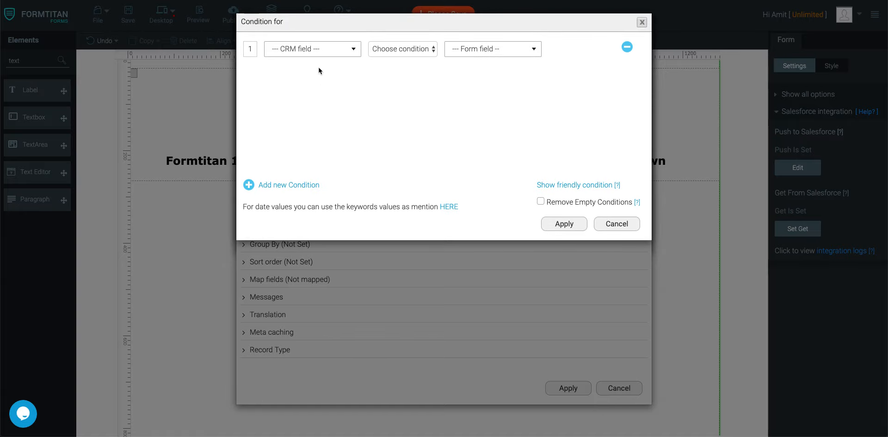
left_click(324, 48)
type("account")
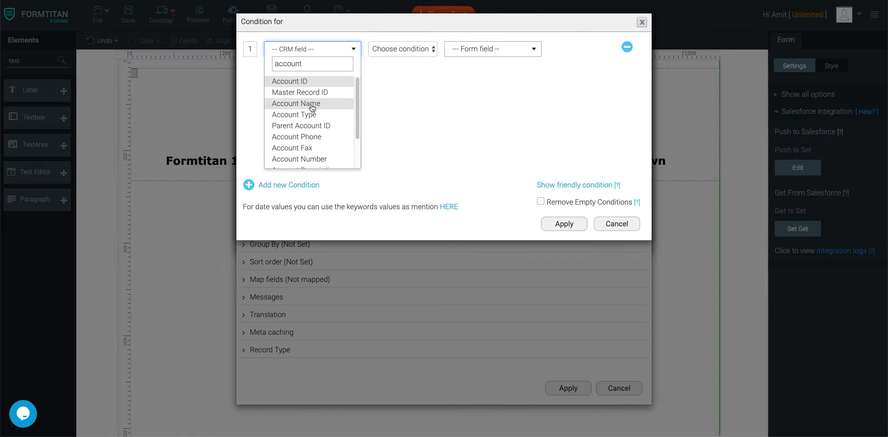
left_click(296, 103)
left_click(404, 49)
left_click(402, 59)
left_click(508, 56)
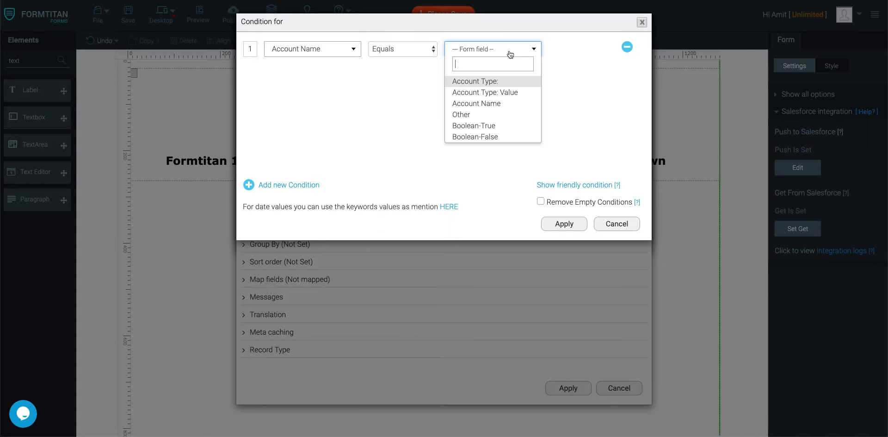
left_click(494, 103)
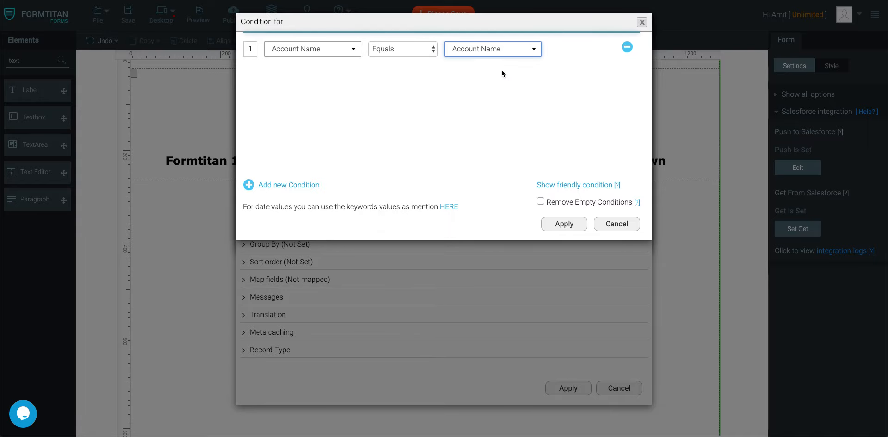
left_click(564, 223)
Step: In the Account object's field mapping, map the form's Account Type dropdown to the Salesforce Account Type field
left_click(324, 280)
left_click(289, 327)
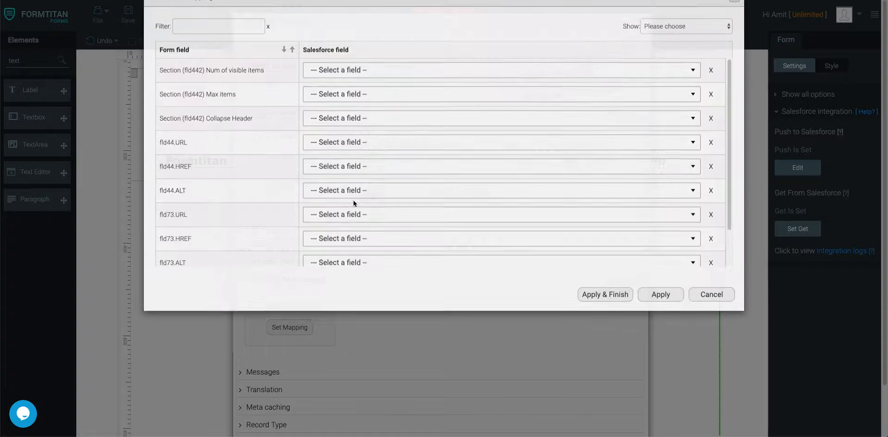
scroll(379, 175, "down", 5)
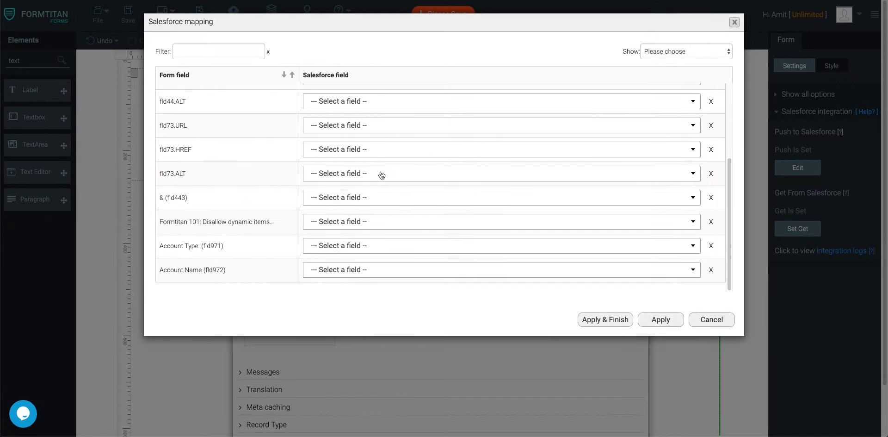
left_click(345, 250)
type("acc")
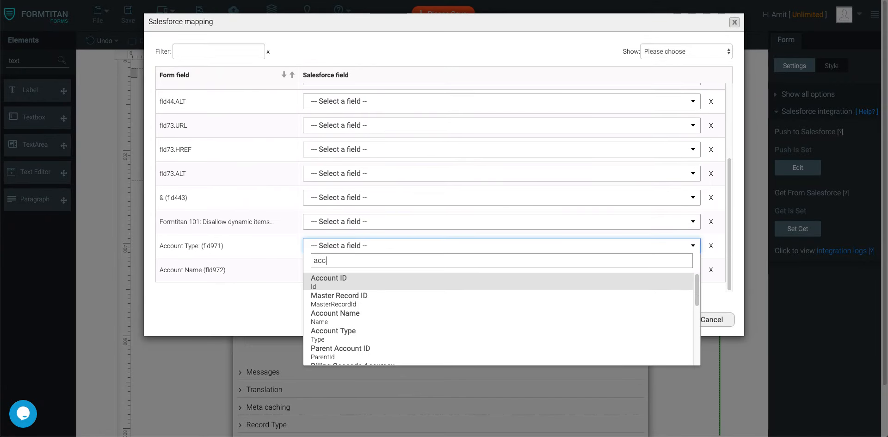
left_click(348, 332)
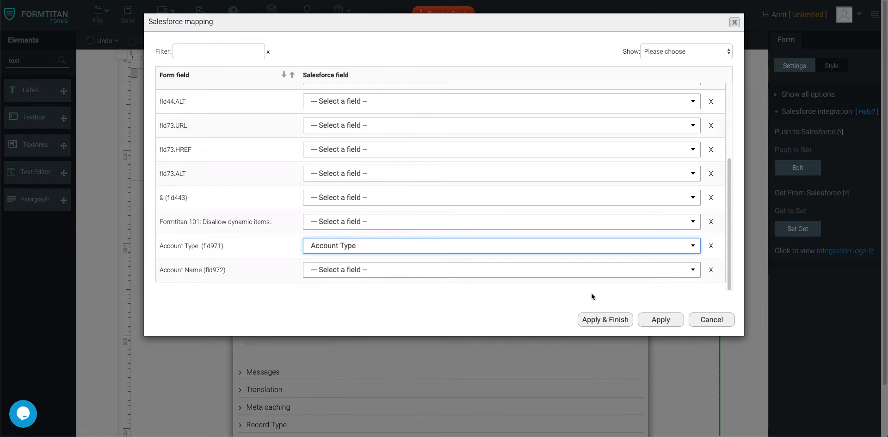
Step: Apply and finish the Account field mapping of the Get integration, and save the form
left_click(620, 319)
left_click(128, 13)
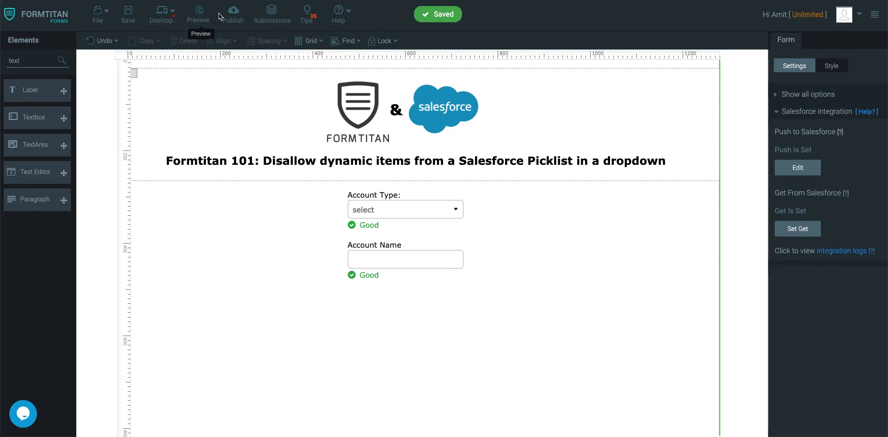
Step: Preview the form and check the options offered by its Account Type dropdown
left_click(201, 14)
left_click(416, 150)
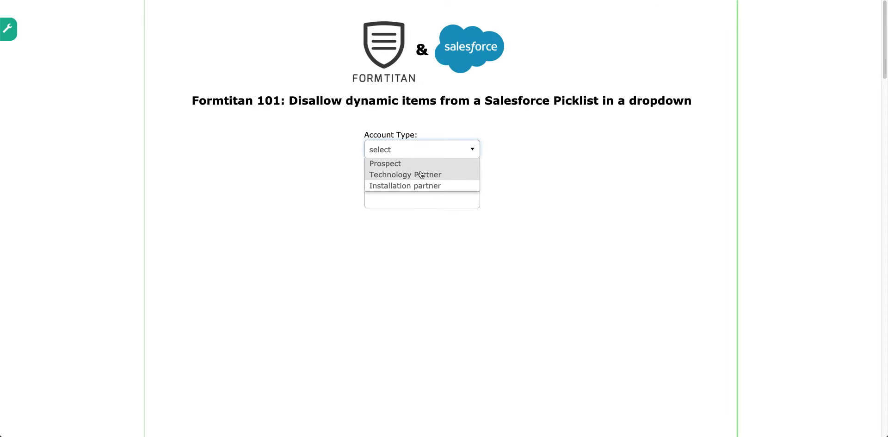
left_click(318, 147)
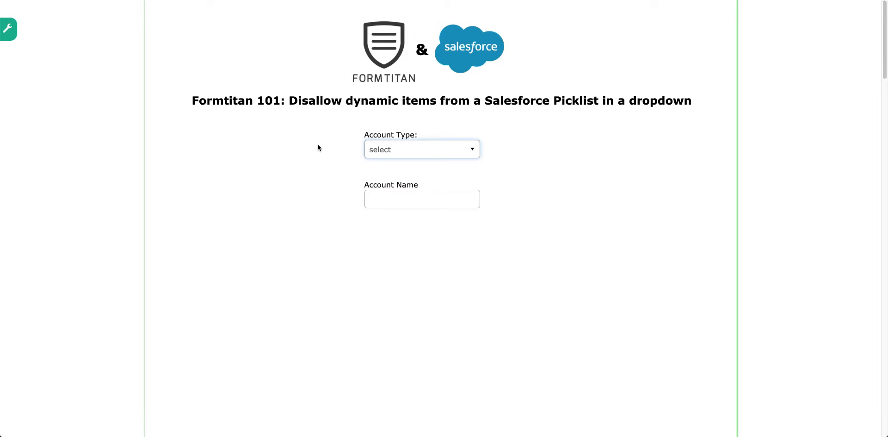
Step: Switch to the FormTitan account in Salesforce and review all options in its Type picklist
left_click(419, 197)
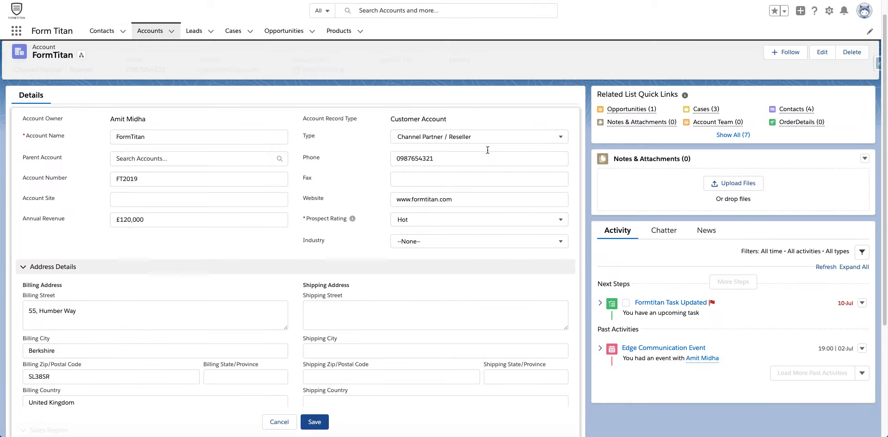
left_click(486, 137)
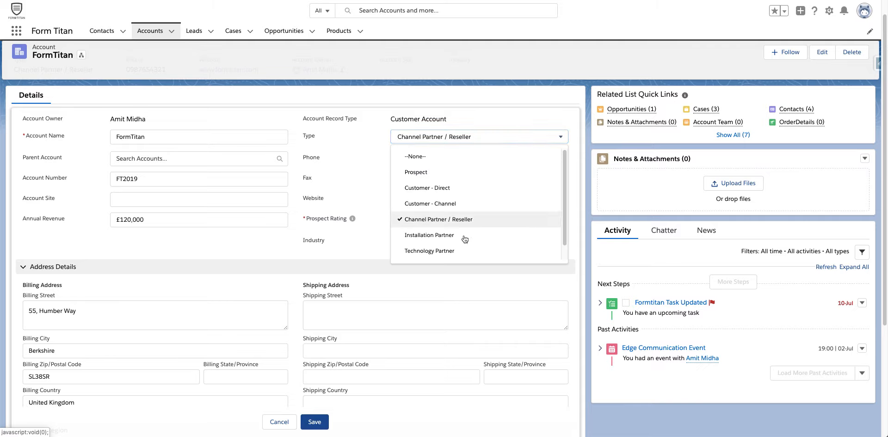
scroll(460, 231, "down", 1)
scroll(461, 241, "up", 1)
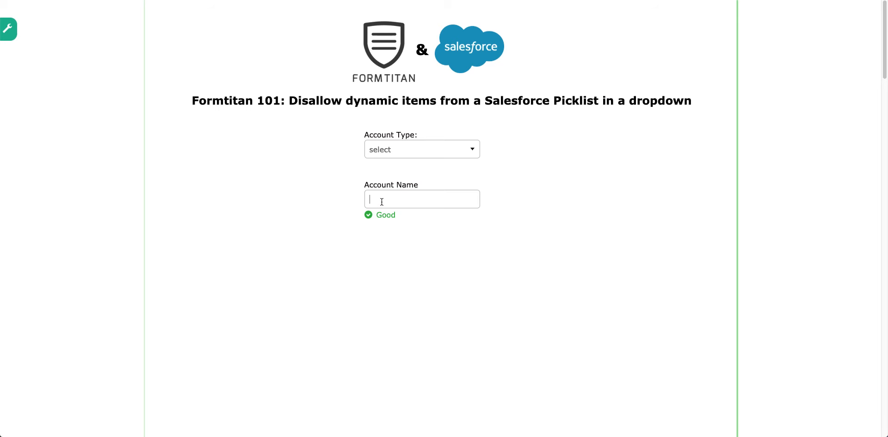
Step: In the form preview, enter Formtitan as the Account Name to retrieve its type, and inspect the Account Type dropdown
type("Form")
key("BackSpace")
type("rmtitan")
left_click(420, 254)
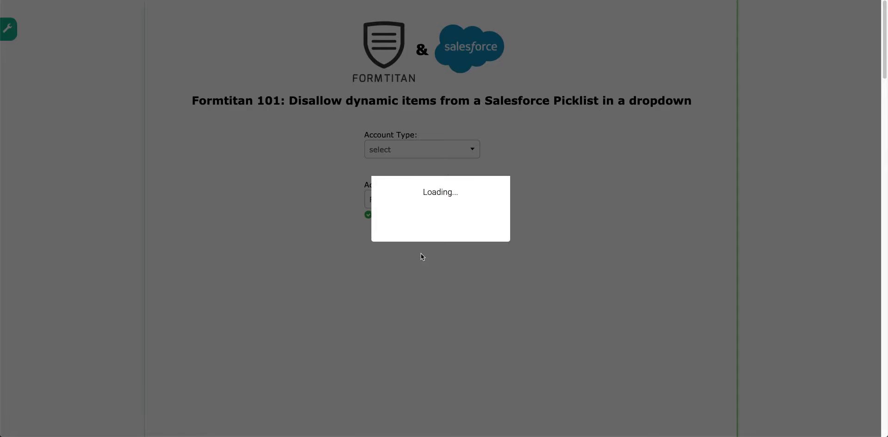
left_click(446, 154)
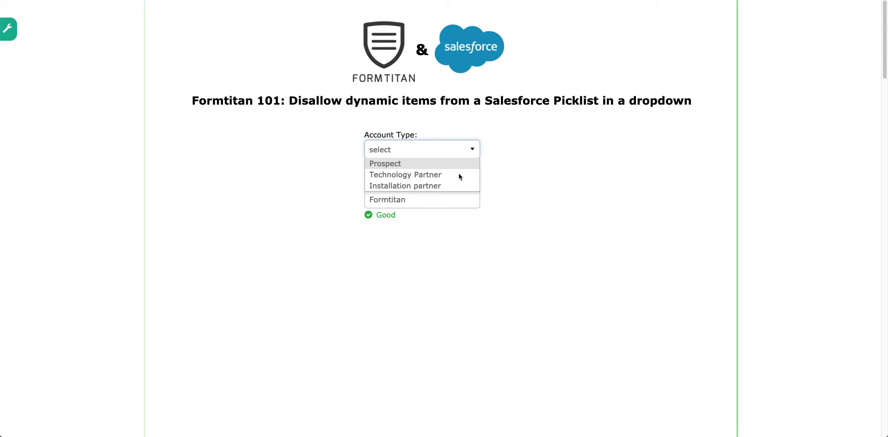
left_click(530, 159)
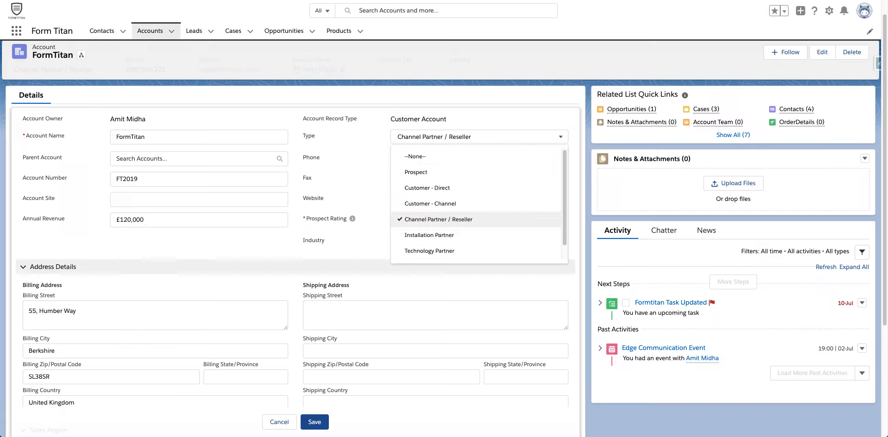
Step: Set the FormTitan account's Type to Prospect in Salesforce
key("Return")
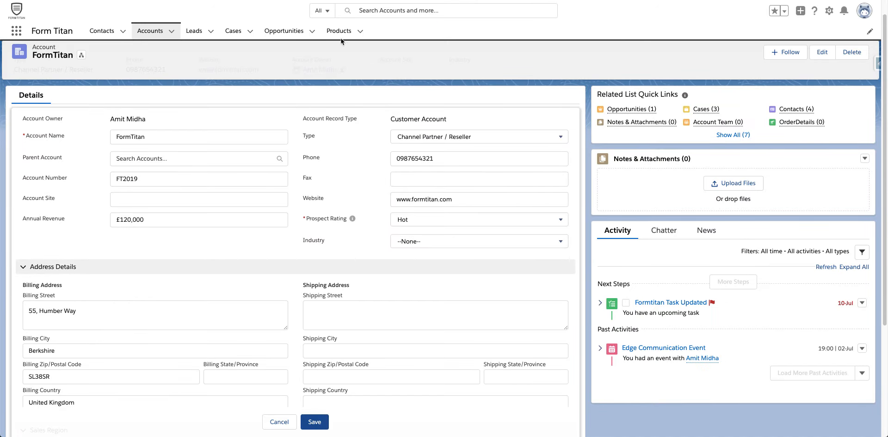
left_click(314, 422)
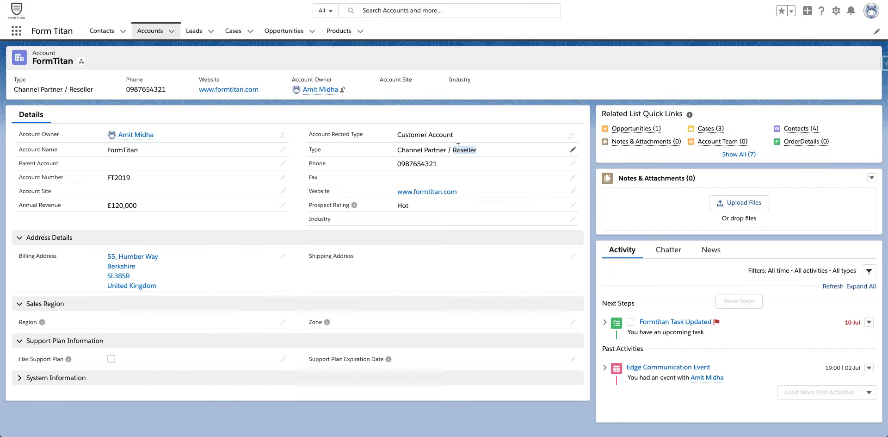
double_click(471, 153)
left_click(473, 160)
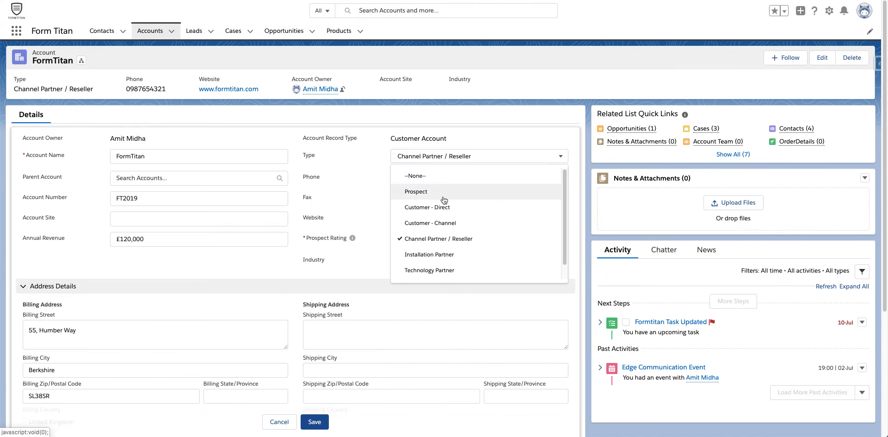
left_click(407, 192)
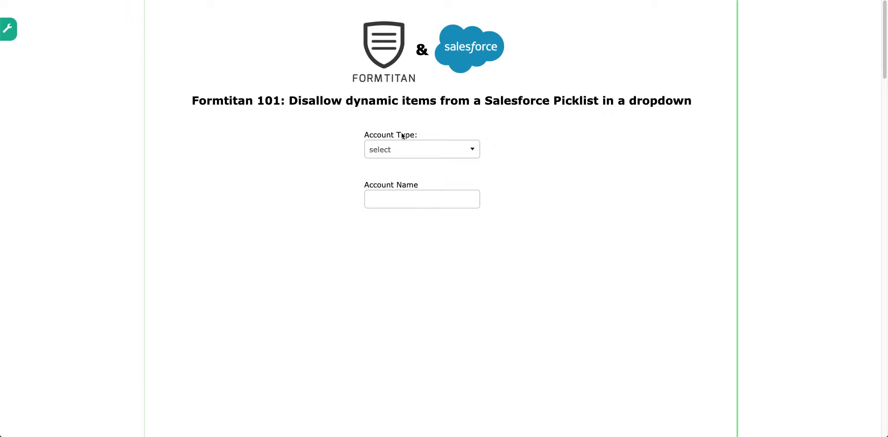
Step: Test retrieval again in the form preview with Formtitan as the Account Name, and check the Account Type value and options
type("Fomrtitan")
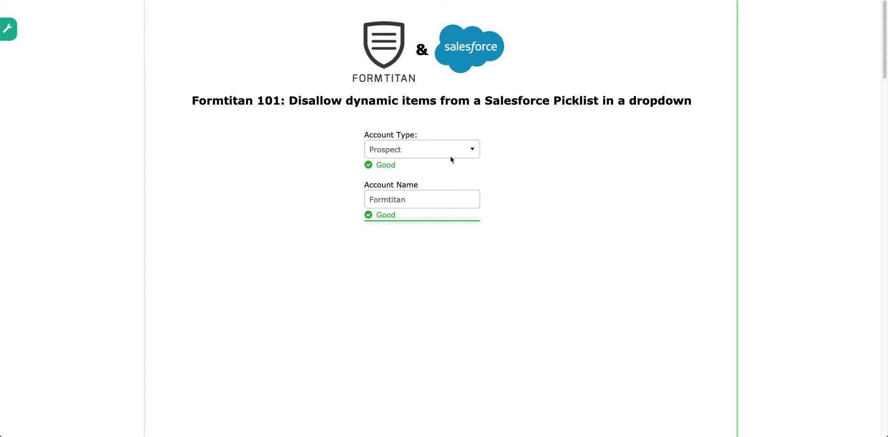
left_click(451, 156)
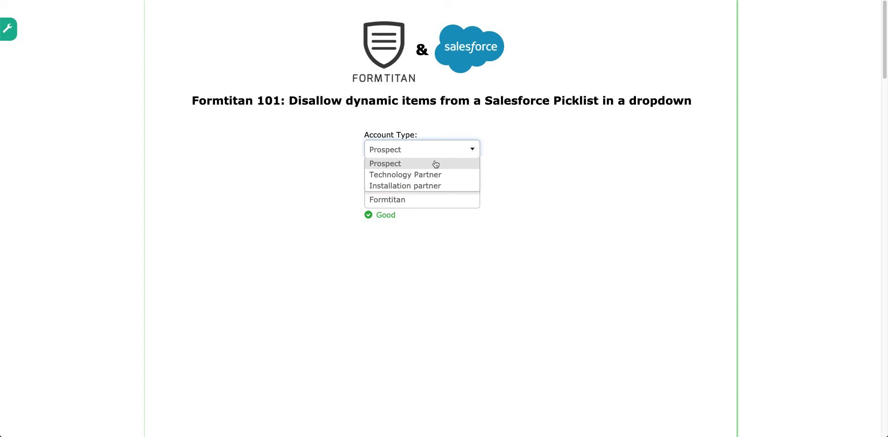
left_click(519, 151)
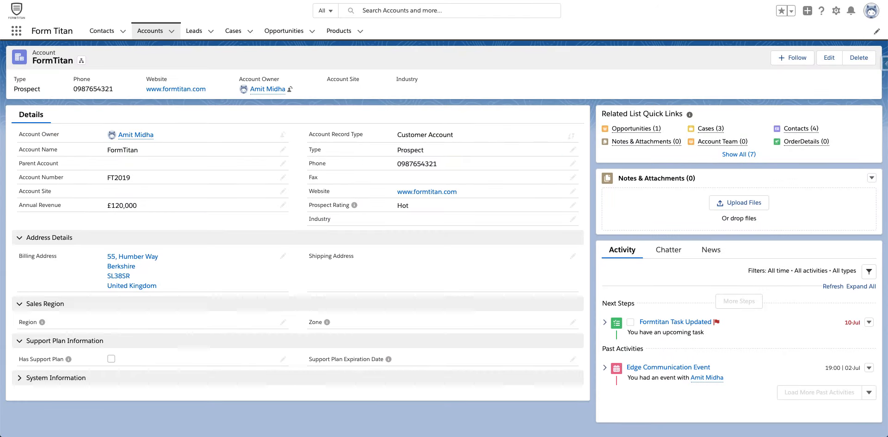
Step: Change the FormTitan account's Type to Customer - Direct in Salesforce and save the record
double_click(429, 150)
left_click(430, 155)
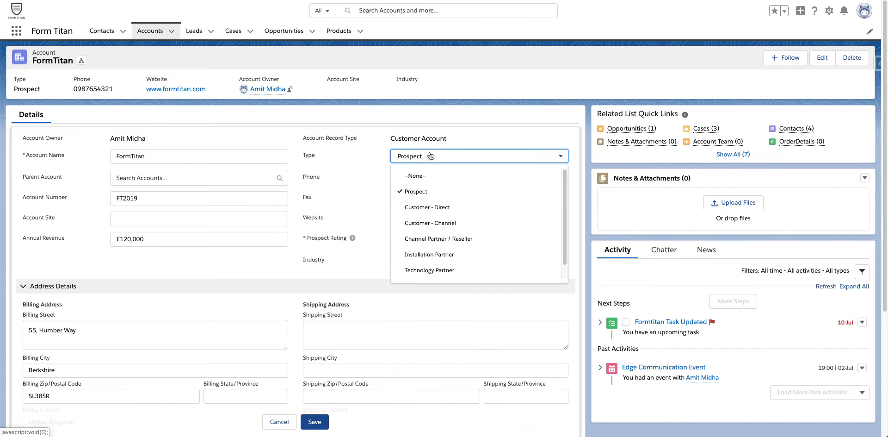
scroll(463, 218, "down", 1)
scroll(463, 223, "up", 1)
left_click(466, 212)
left_click(314, 422)
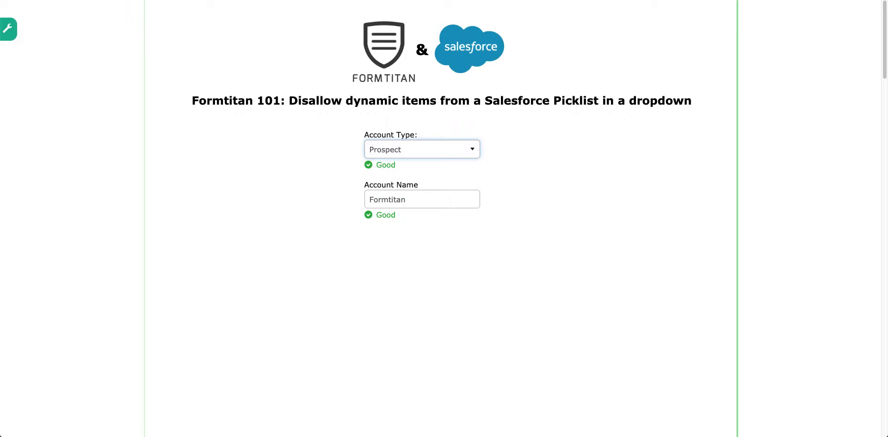
Step: Reload the form preview, enter Formtitan as the Account Name, and check whether the Account Type dropdown admits the disallowed Salesforce type
left_click(410, 199)
left_click_drag(410, 200, 301, 196)
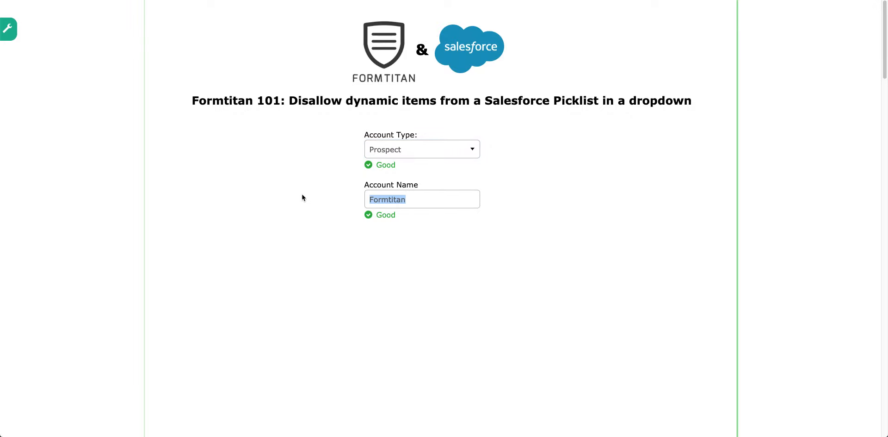
type("Form")
key("super+r")
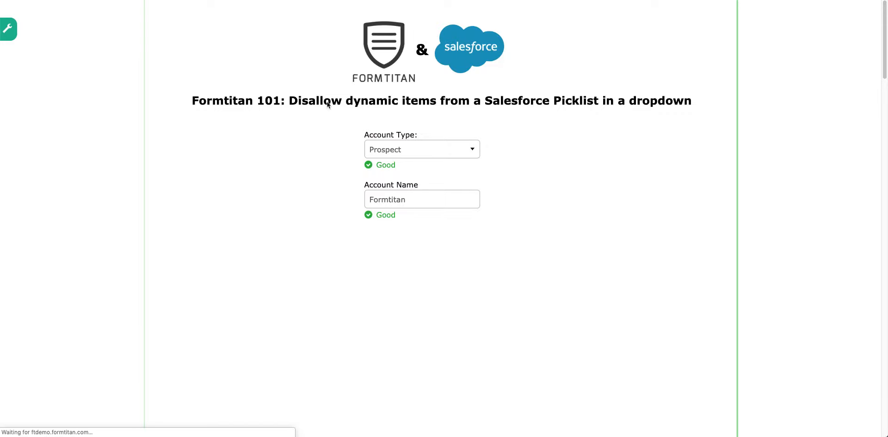
left_click(434, 202)
type("Form")
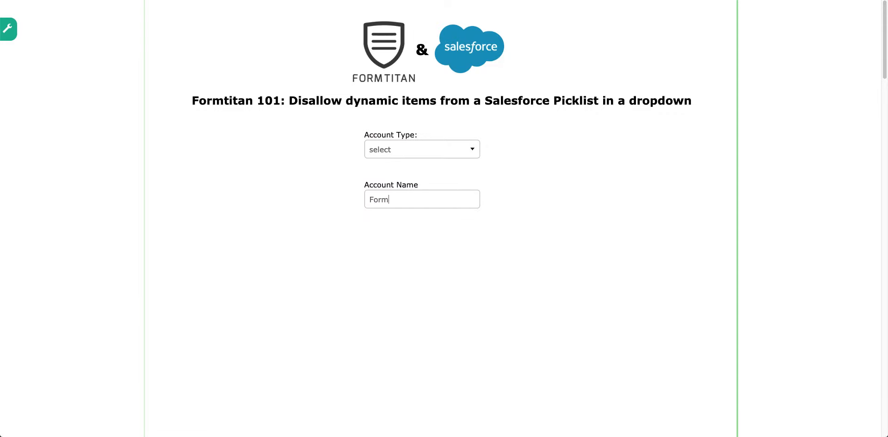
type("titan")
left_click(445, 229)
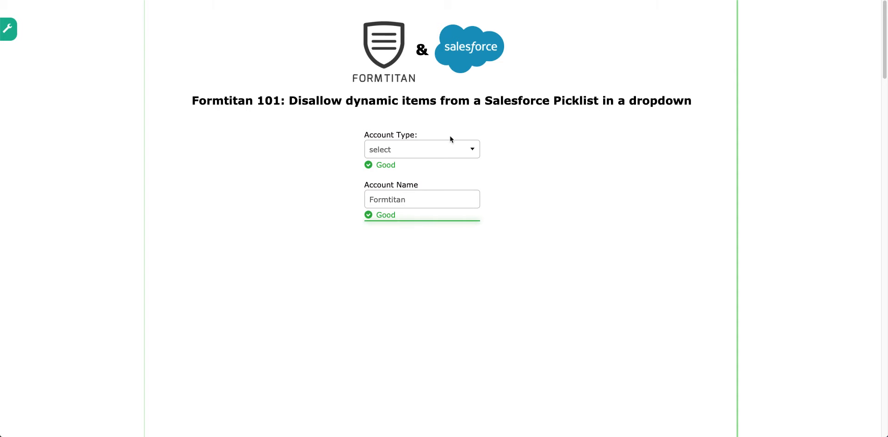
left_click(449, 143)
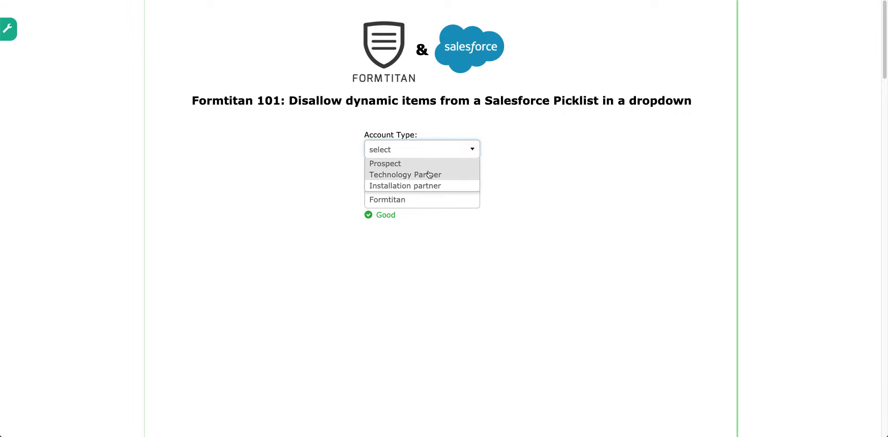
left_click(530, 151)
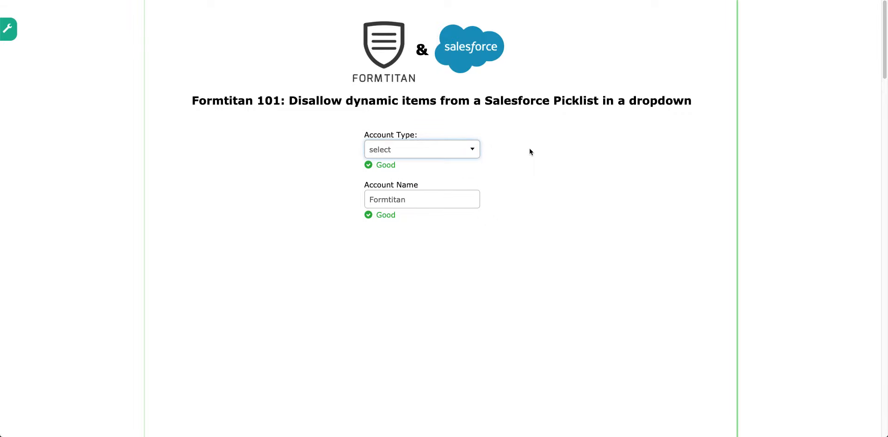
left_click(472, 149)
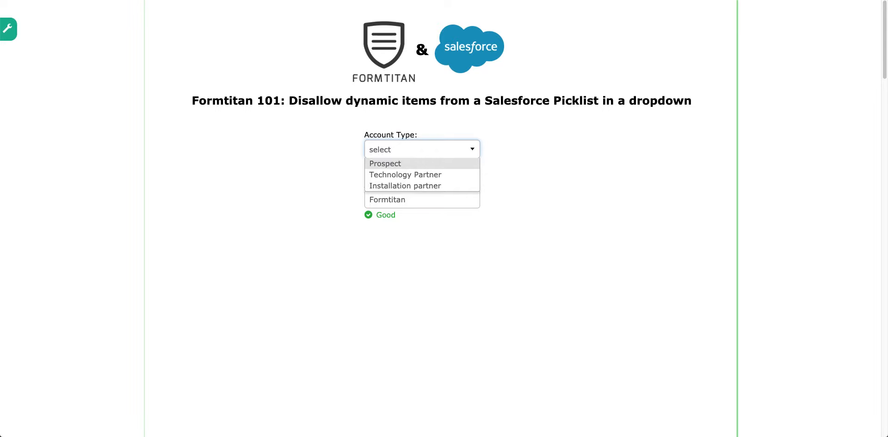
Step: Close the preview, add an Account object to the form's Push to Salesforce integration, and open its field mapping
key("super+w")
left_click(800, 165)
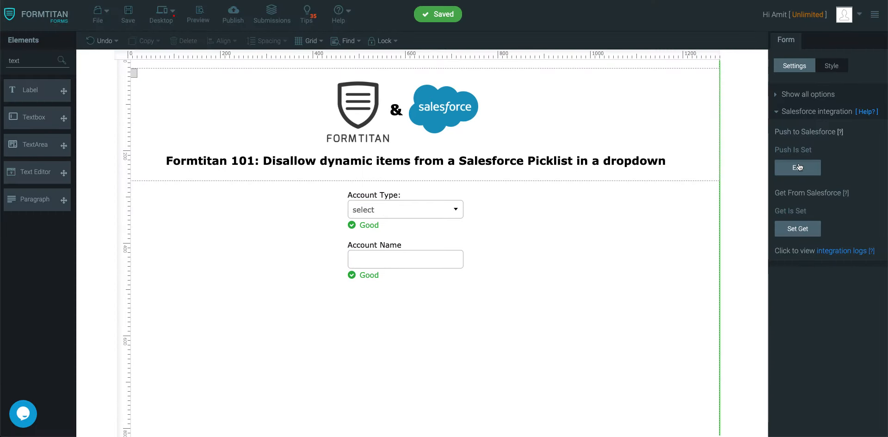
left_click(287, 172)
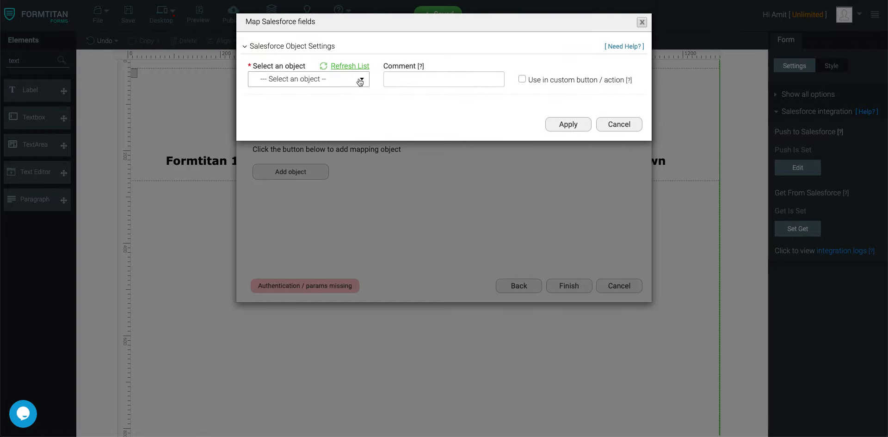
left_click(361, 82)
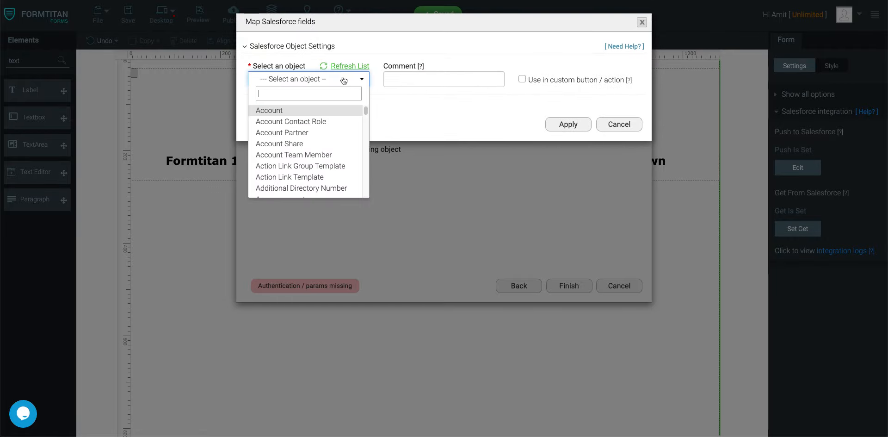
left_click(318, 111)
left_click(296, 138)
left_click(291, 190)
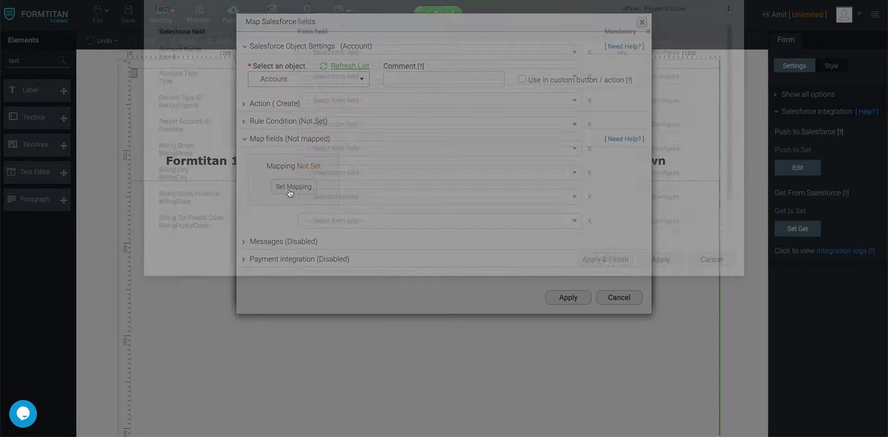
Step: Map the Salesforce Account Type field to the form's Account Type: value, review the alternatives, and cancel the push configuration
left_click(337, 139)
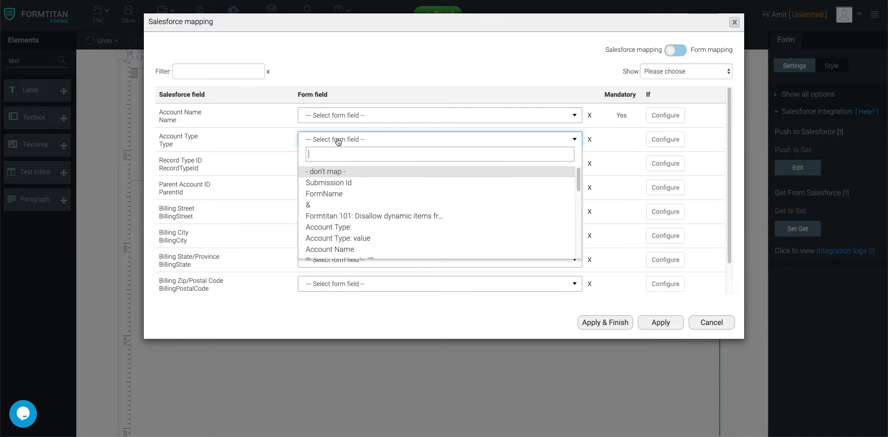
scroll(350, 216, "down", 1)
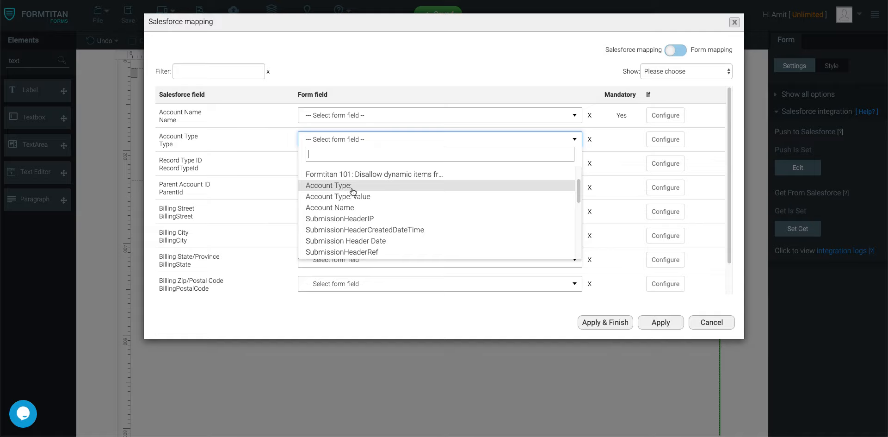
left_click(354, 197)
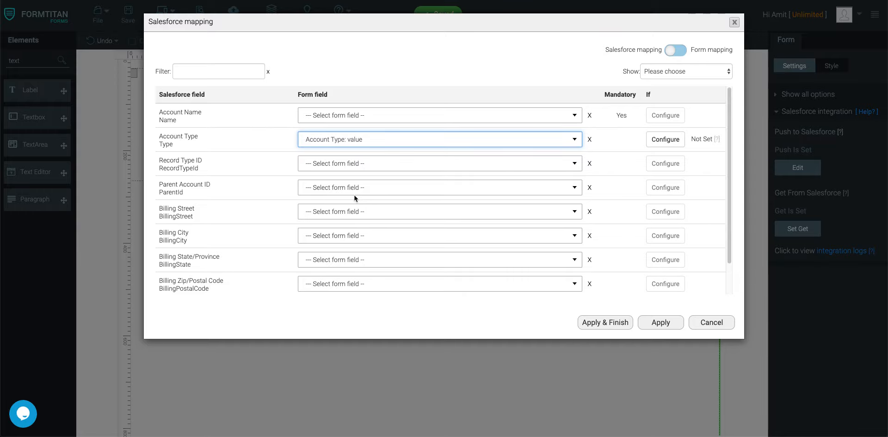
left_click(372, 145)
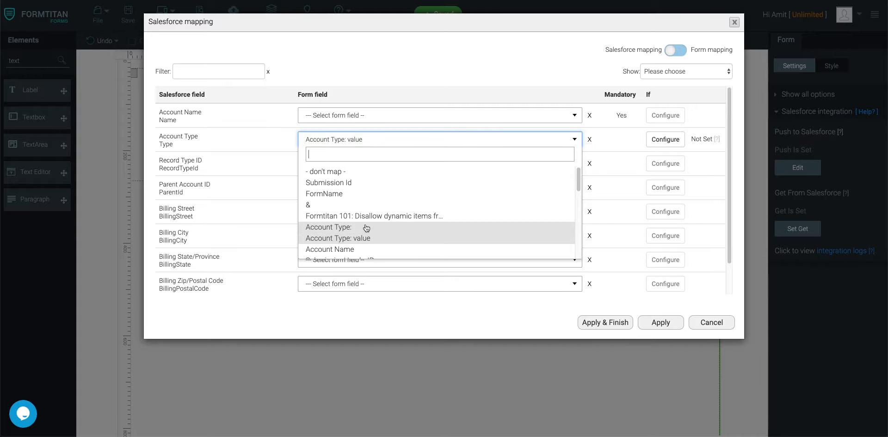
left_click(710, 321)
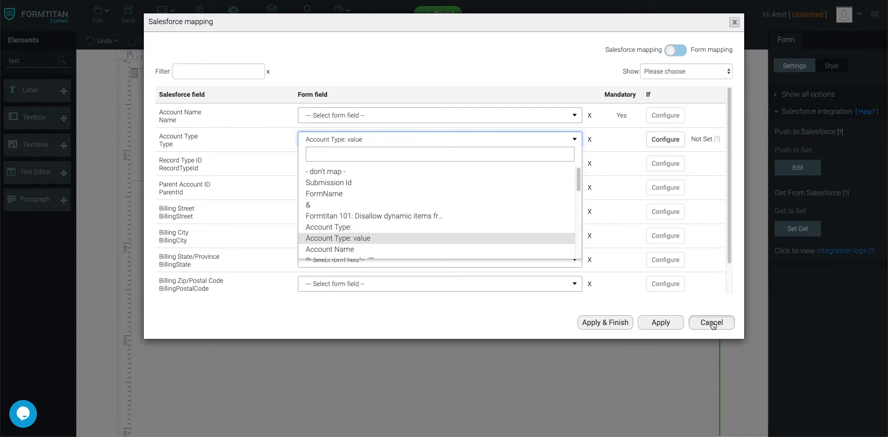
left_click(622, 297)
left_click(627, 285)
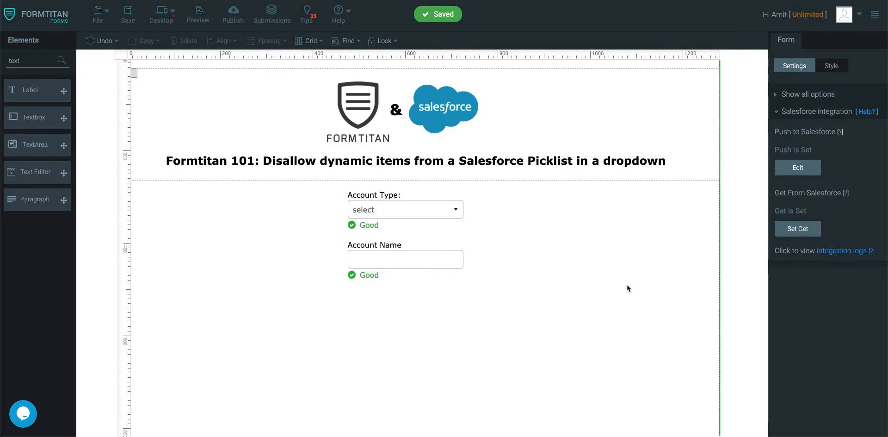